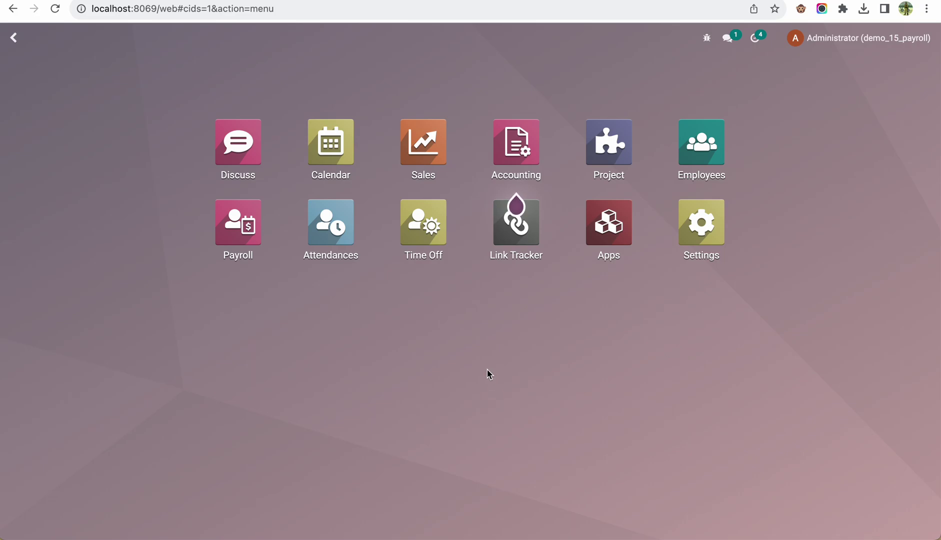
Launch the Time Off app from the Odoo home app menu.
left_click(487, 373)
left_click(419, 225)
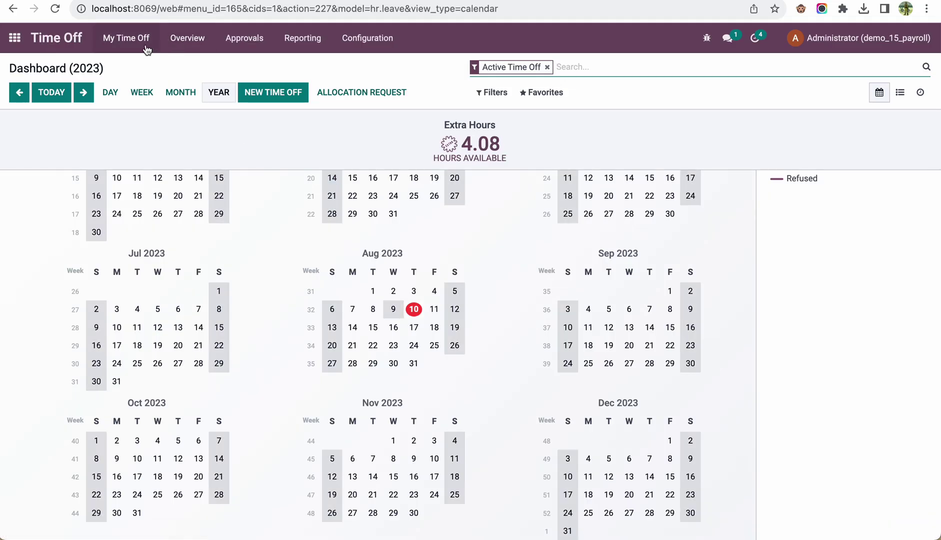
Show My Overtime Request, listing the two Done requests of 03:00 and 05:00 hours.
left_click(130, 44)
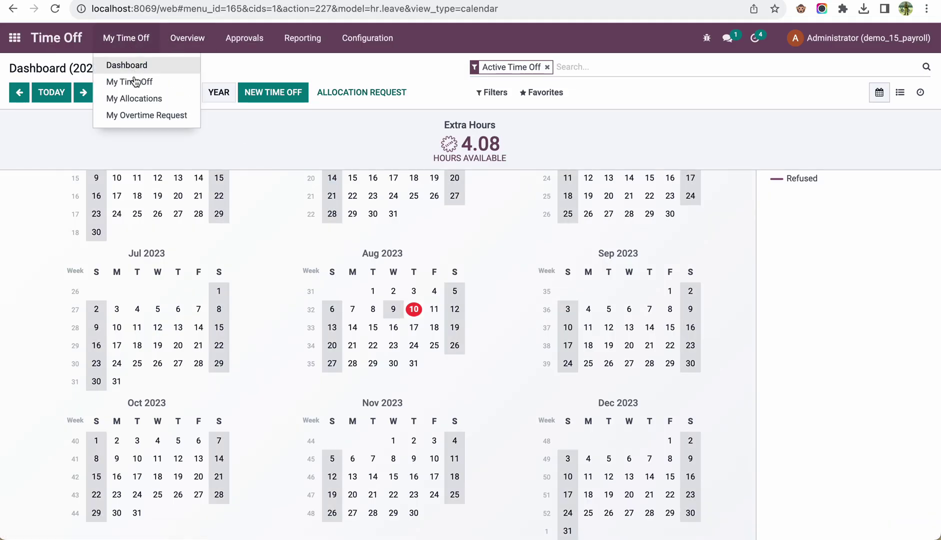
left_click(139, 116)
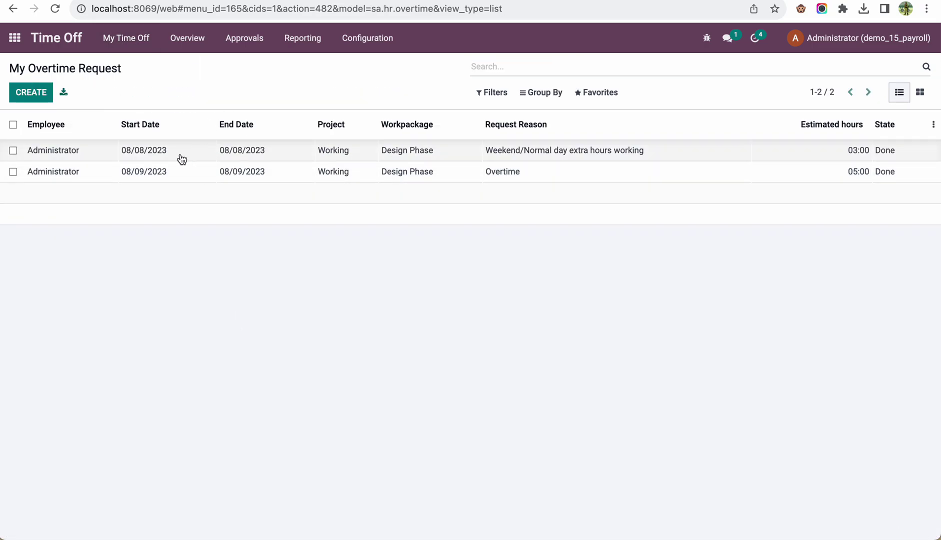
Create an overtime request with Working as project and Design Phase as workpackage.
left_click(27, 101)
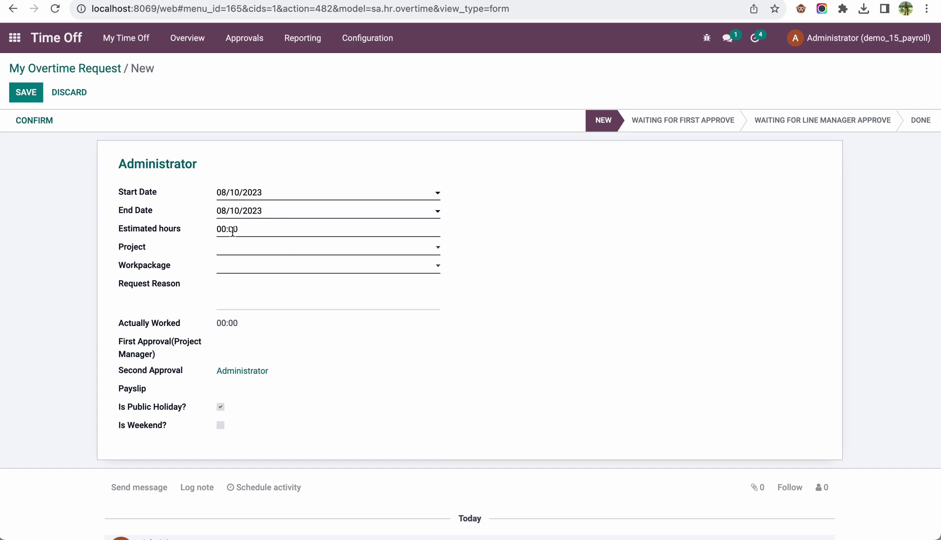
left_click(233, 250)
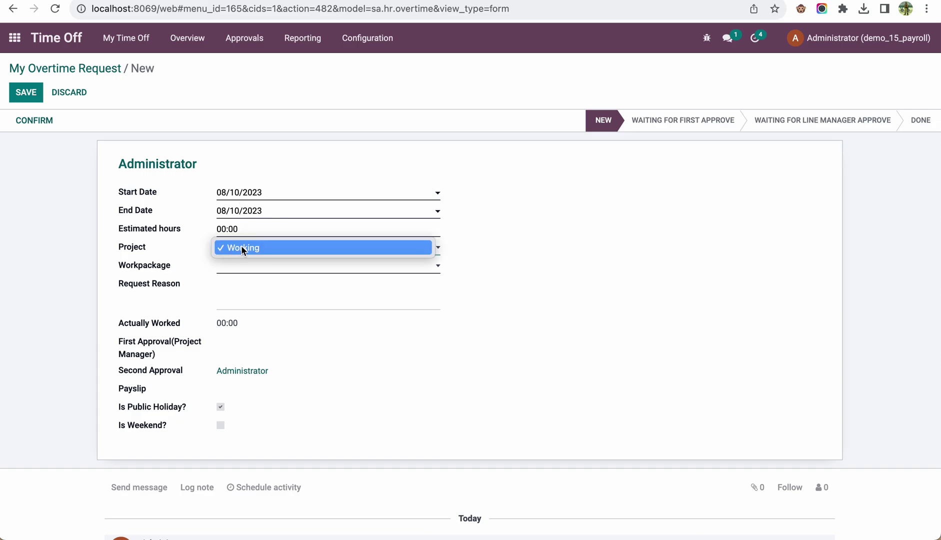
left_click(243, 248)
left_click(252, 266)
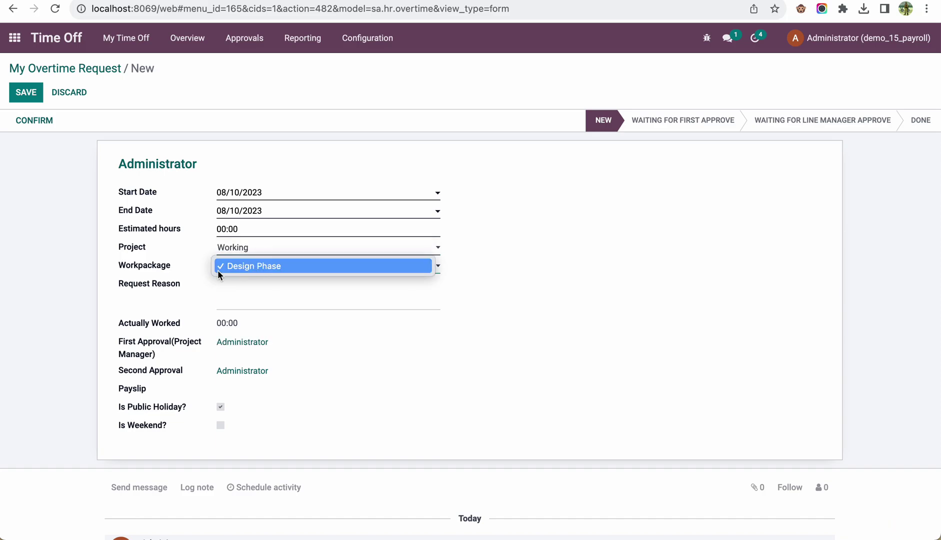
left_click(240, 267)
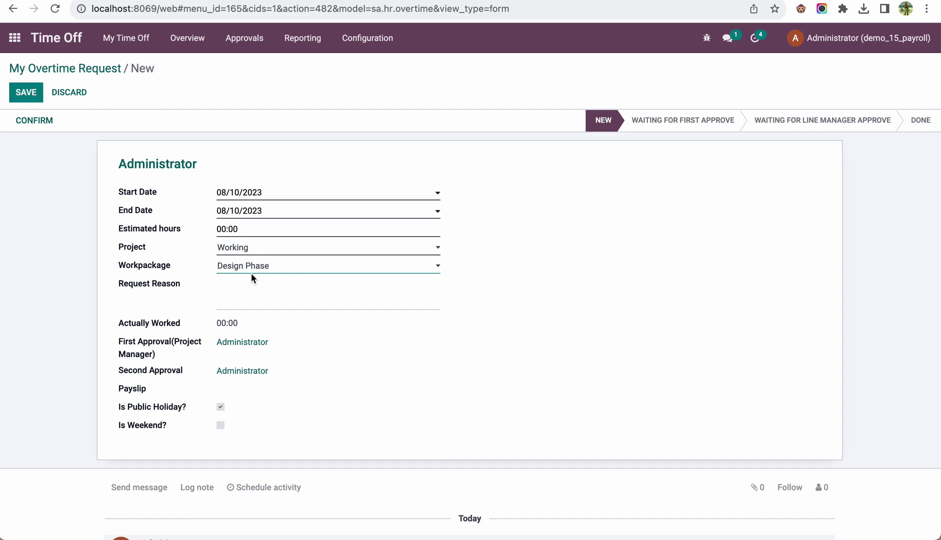
Review the new request's reason, First Approval and holiday/weekend fields on the form.
left_click(265, 296)
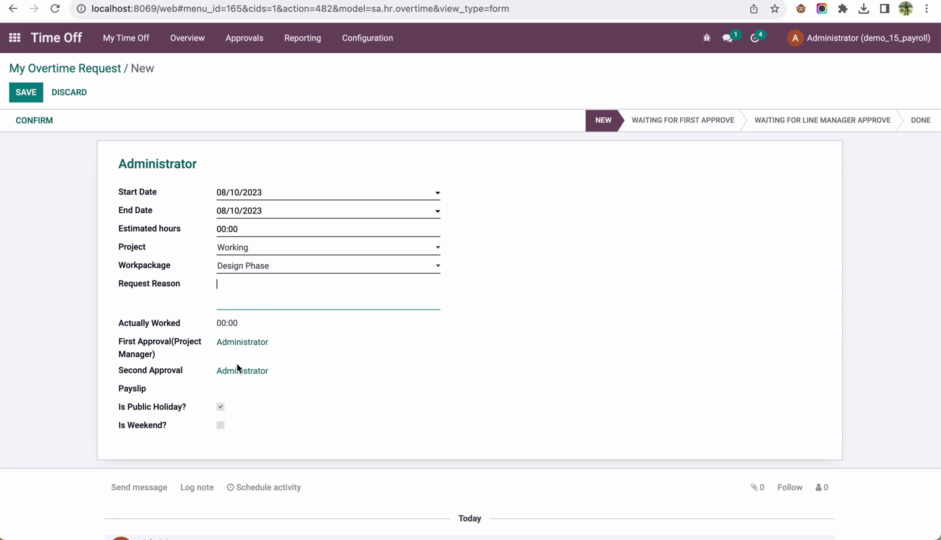
left_click(120, 343)
left_click_drag(120, 343, 152, 354)
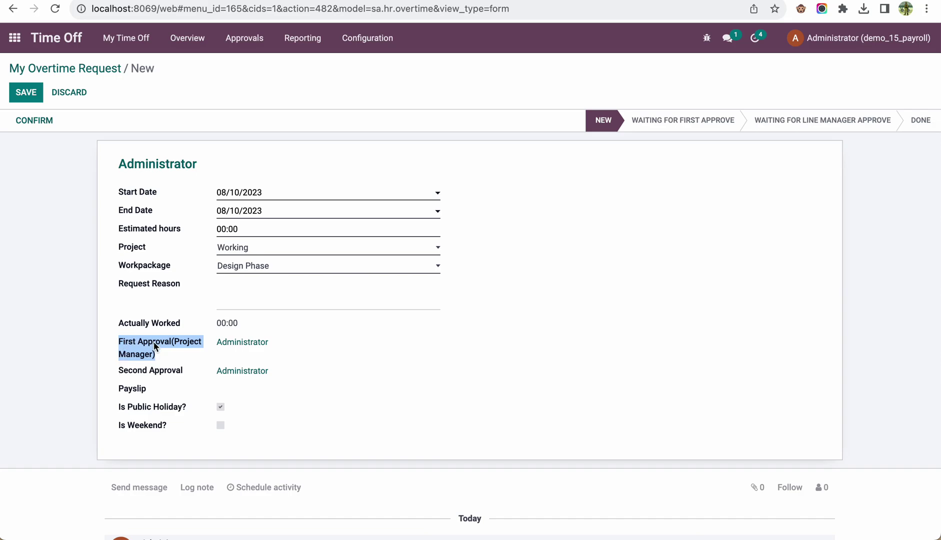
mouse_move(172, 349)
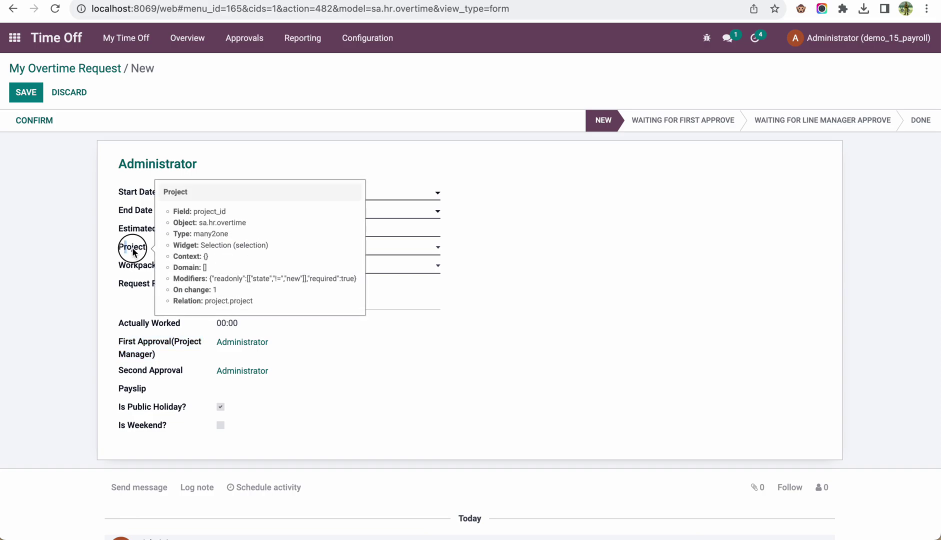
left_click_drag(133, 249, 153, 249)
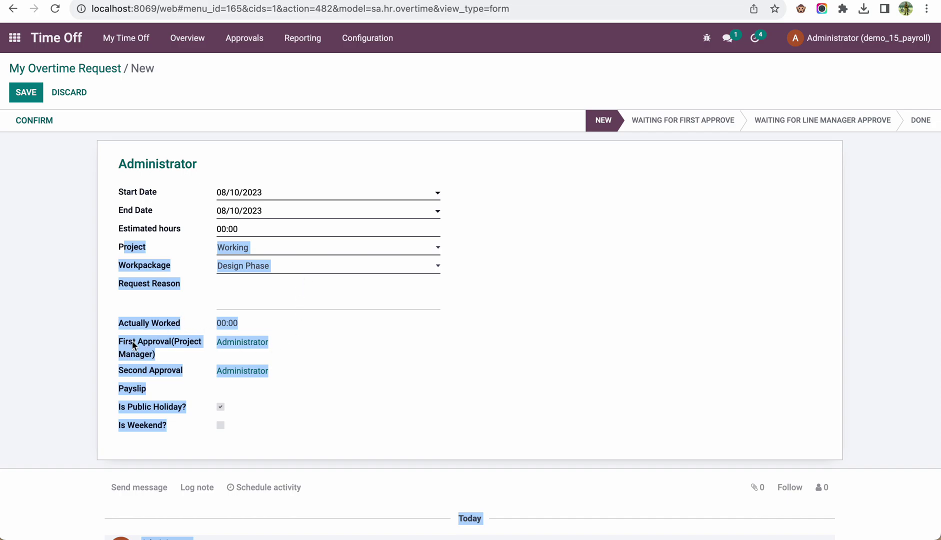
left_click(75, 399)
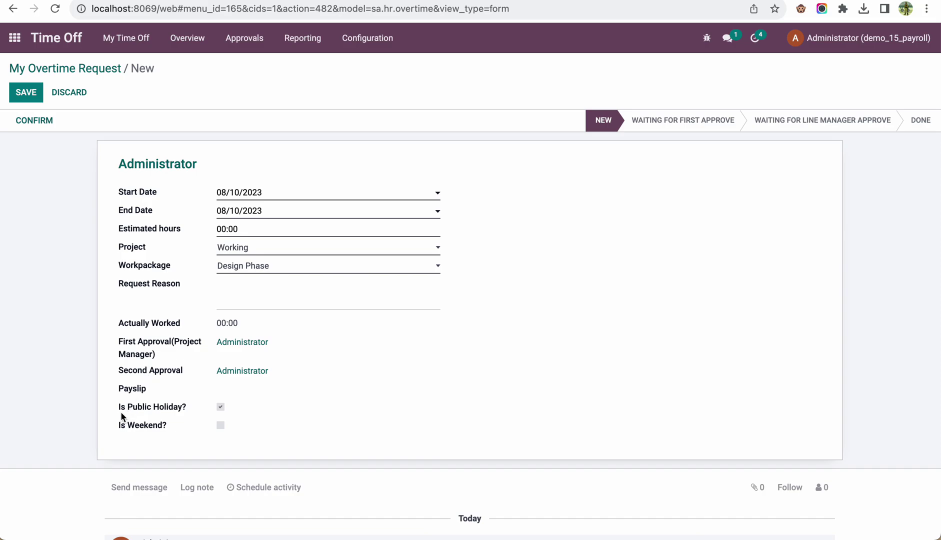
mouse_move(164, 411)
mouse_move(124, 430)
Save the 08/10/2023 request, then review the 08/09 and 08/08 overtime records.
left_click(90, 69)
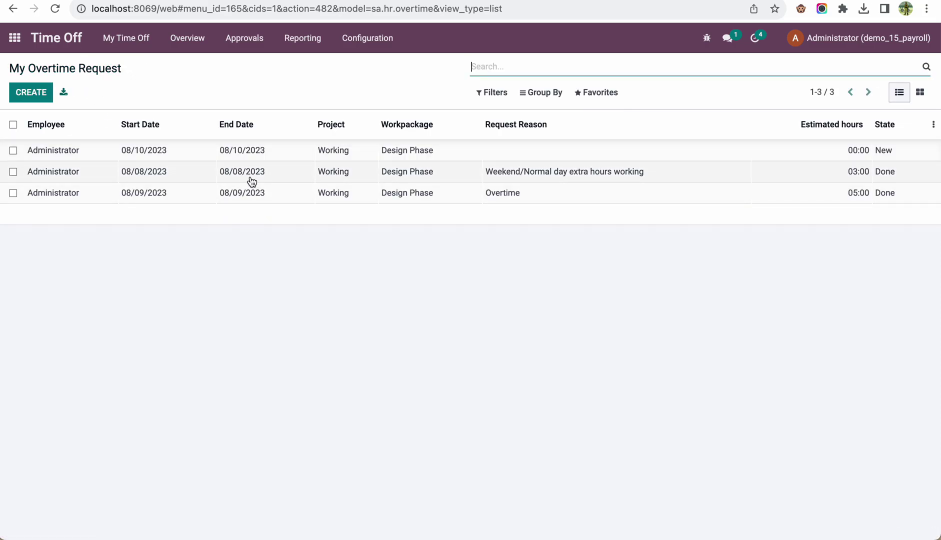
left_click(184, 193)
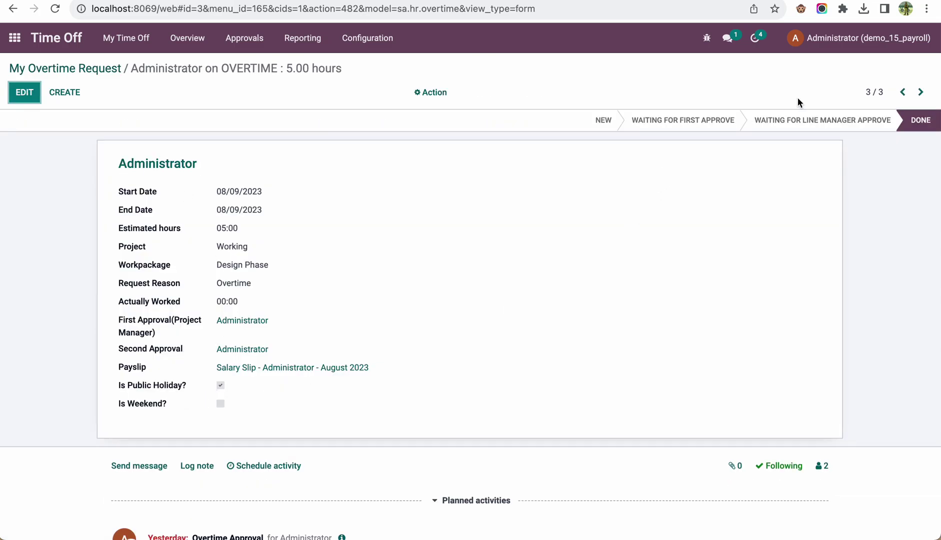
left_click(903, 92)
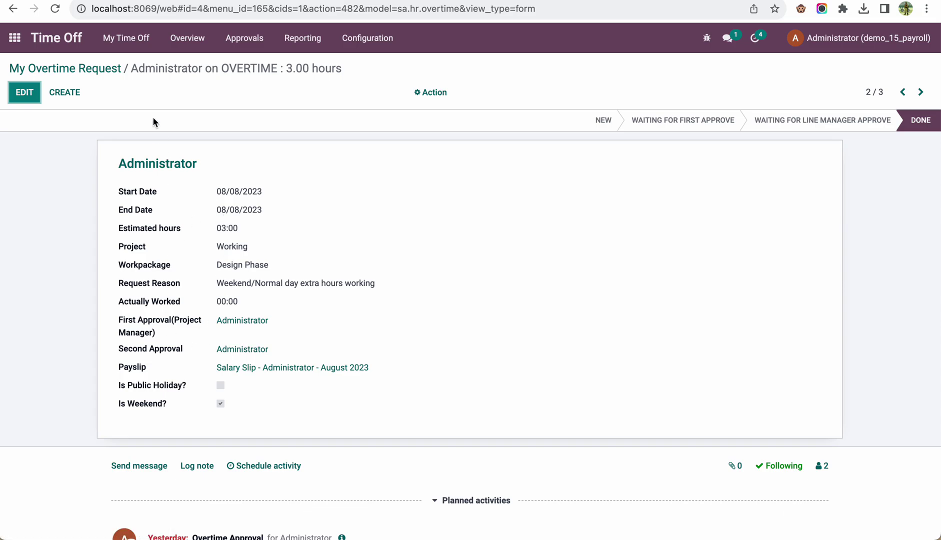
Search 'payslip' from the home menu to open the All Payslips list.
left_click(15, 39)
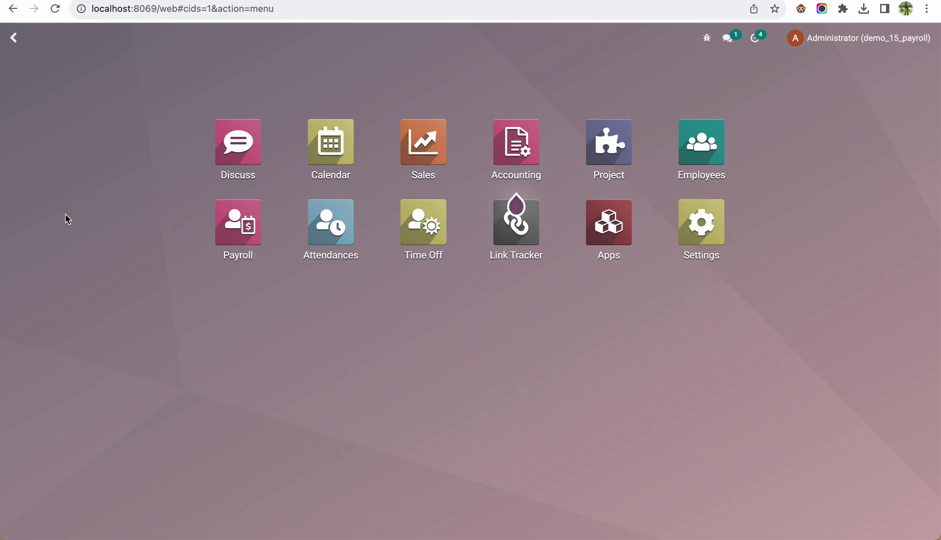
type("paysl")
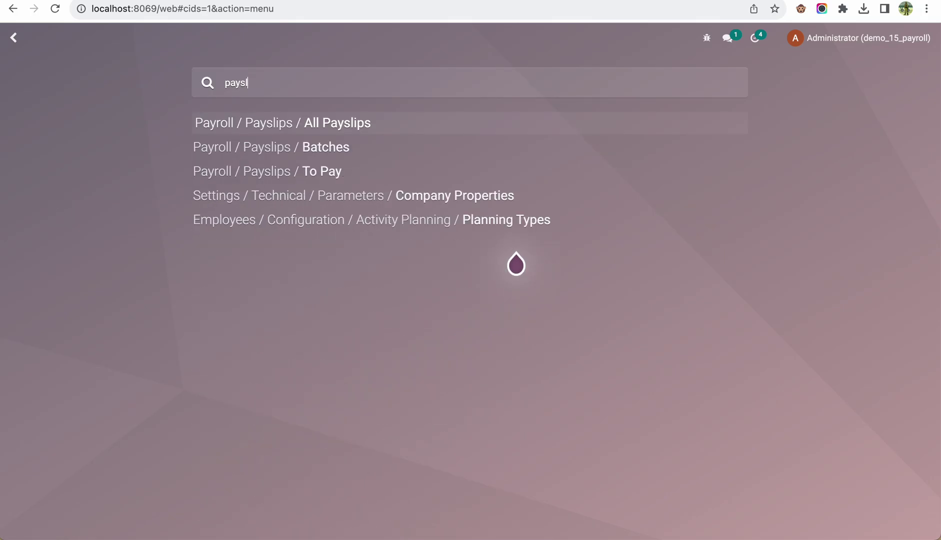
type("ip")
key("Return")
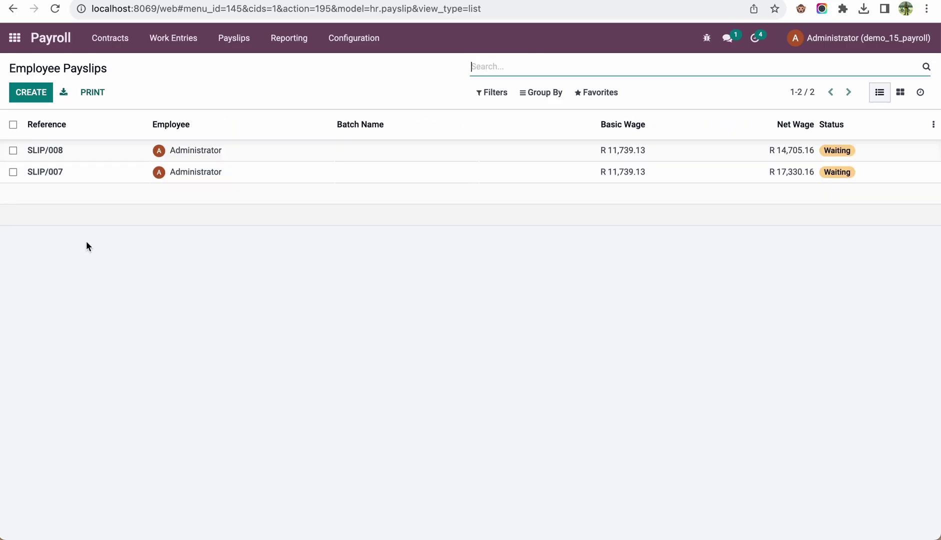
Open SLIP/007's salary computation, showing overtime lines R 1,500.00 and R 600.00.
left_click(231, 176)
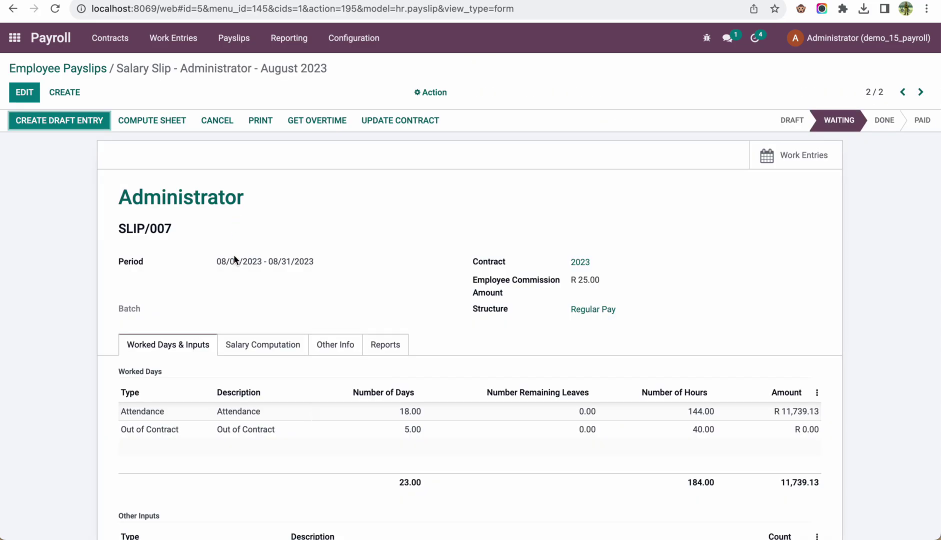
left_click(244, 344)
scroll(45, 349, "down", 2)
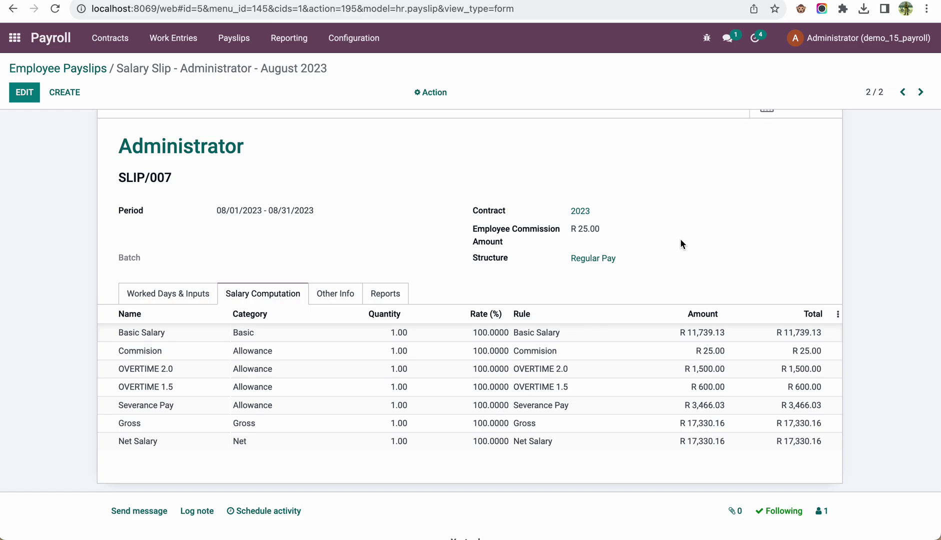
scroll(36, 289, "up", 2)
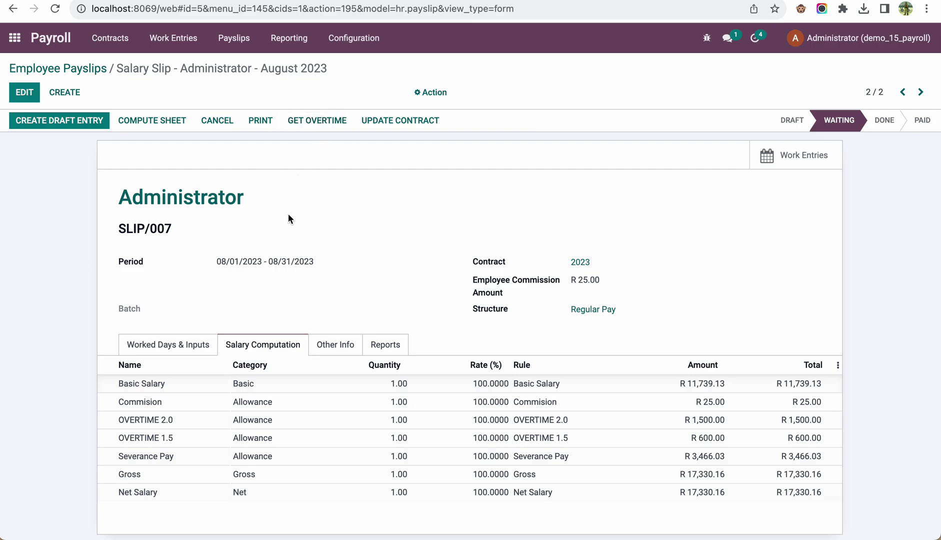
Show SLIP/007's Other Inputs: OVERTIME 2.0 counting 5.00 and OVERTIME 1.5 counting 3.00.
left_click(164, 343)
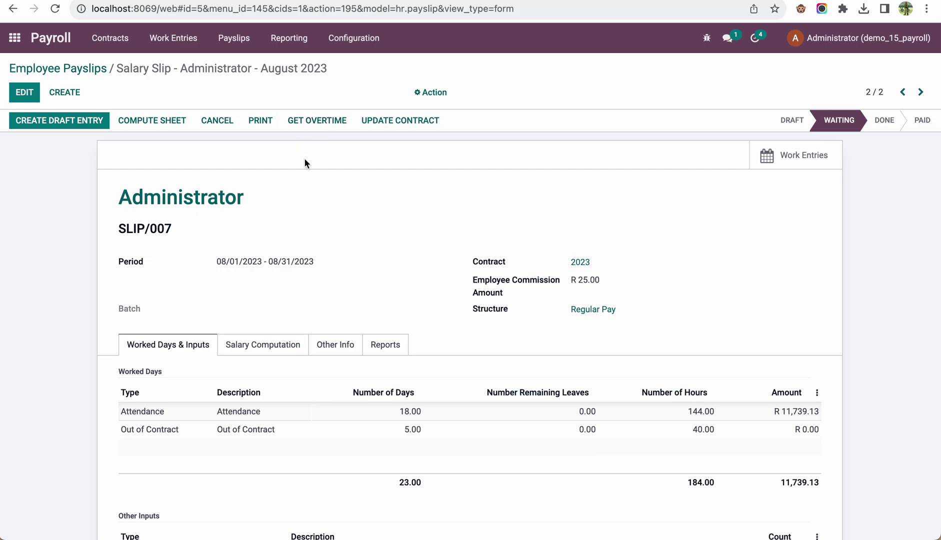
scroll(304, 158, "down", 4)
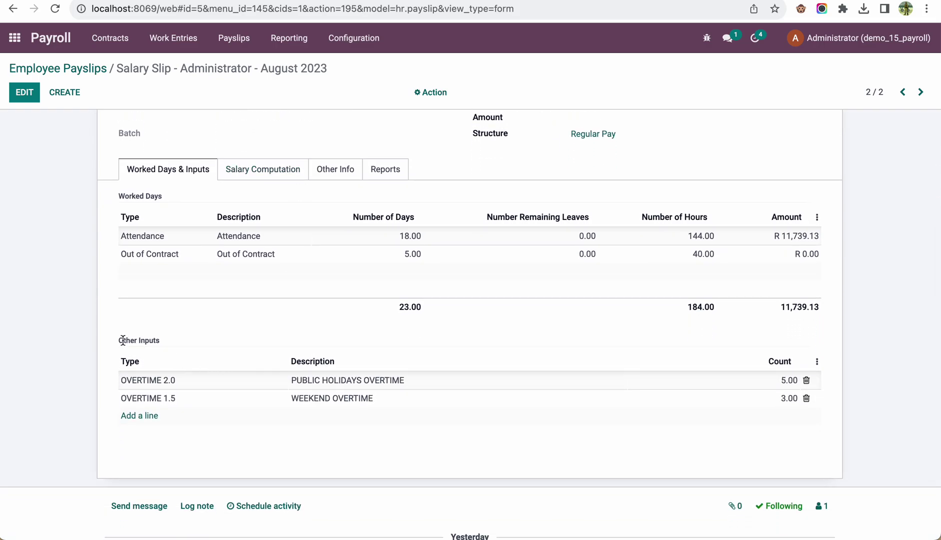
left_click_drag(124, 340, 149, 342)
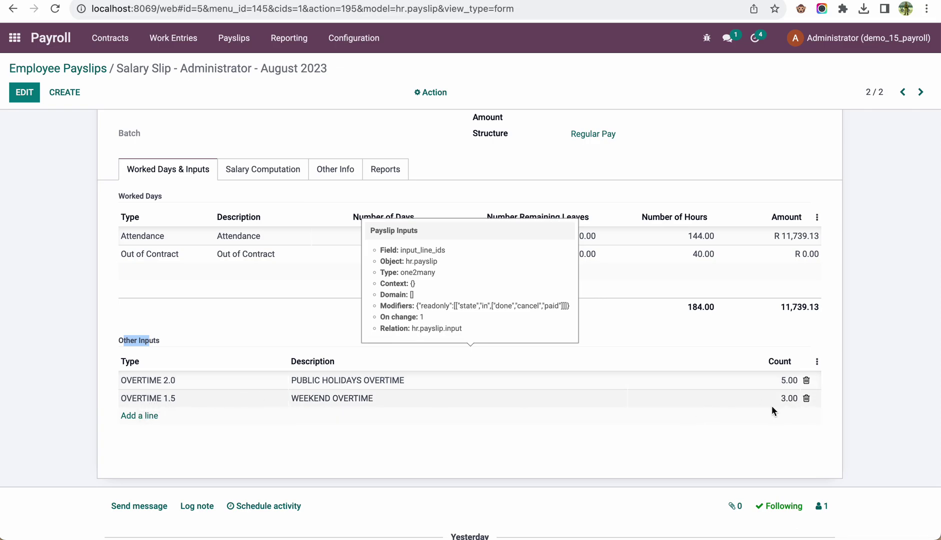
left_click(485, 333)
scroll(38, 308, "up", 3)
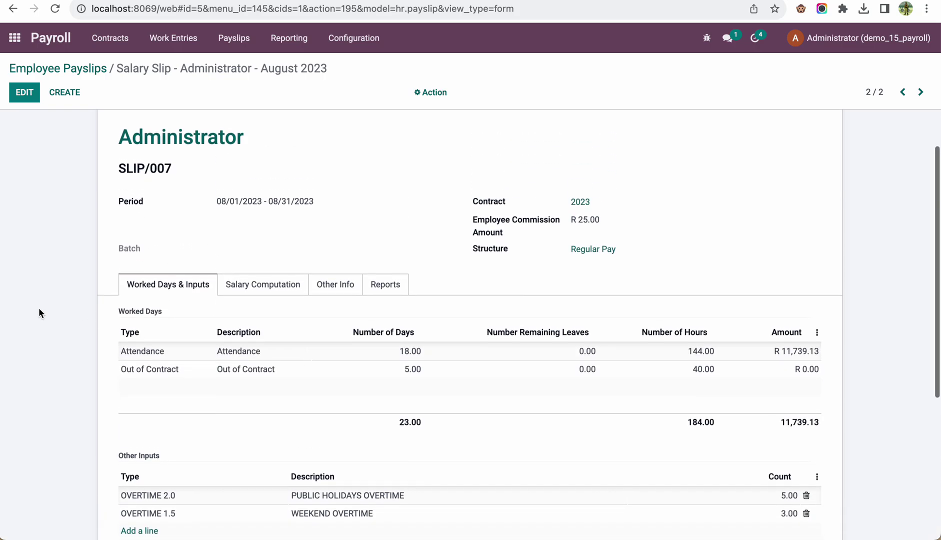
View the 2023 contract's overtime rates 200.00 and 300.00, then reopen SLIP/007's salary computation.
left_click(578, 200)
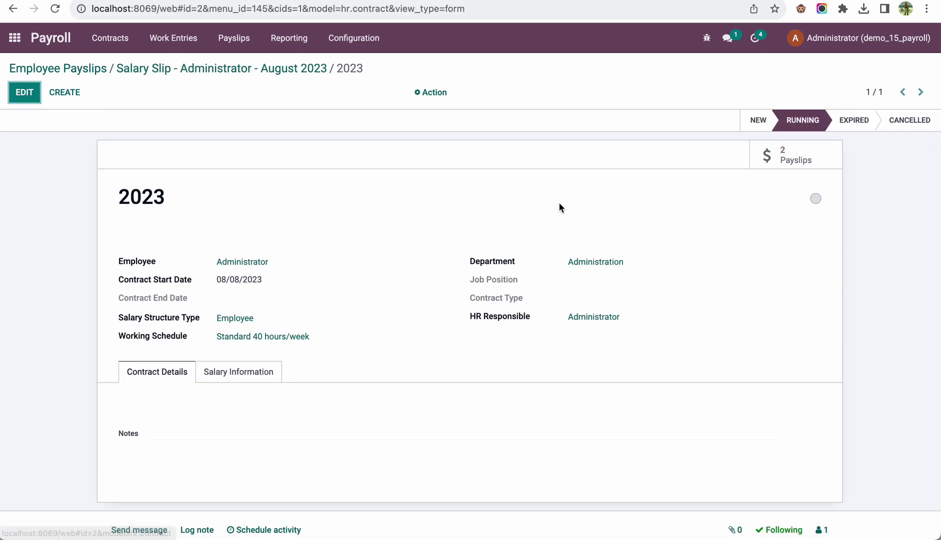
left_click(250, 372)
scroll(421, 370, "down", 6)
scroll(421, 370, "down", 6)
scroll(421, 367, "down", 1)
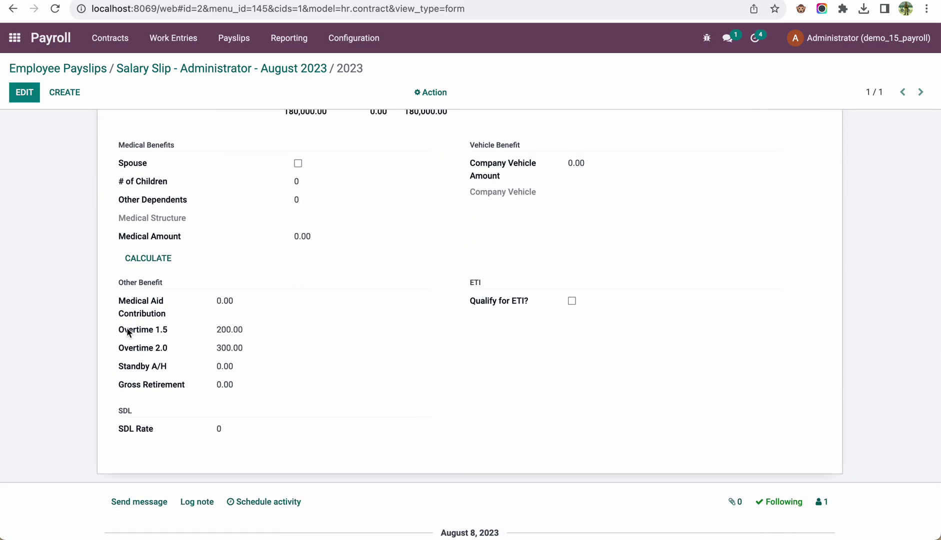
left_click_drag(124, 329, 254, 351)
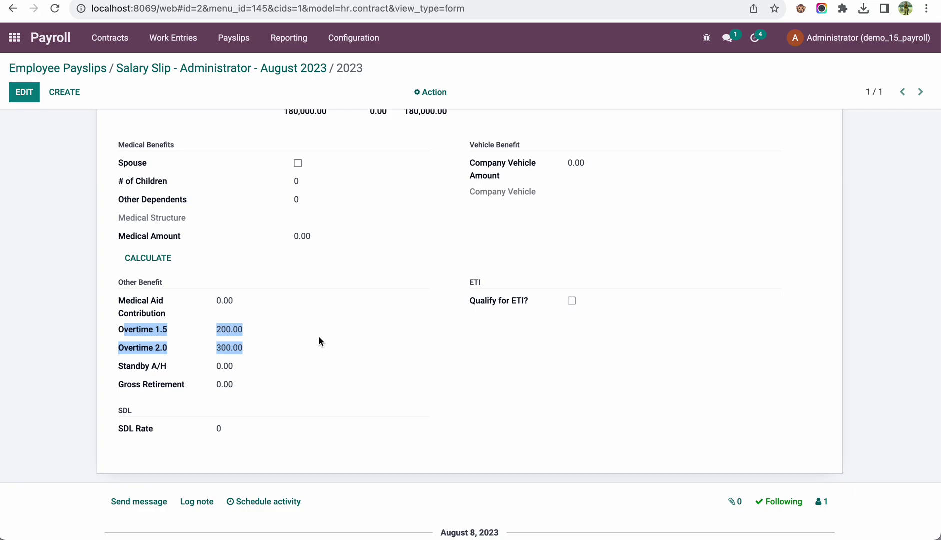
left_click(218, 70)
left_click(251, 288)
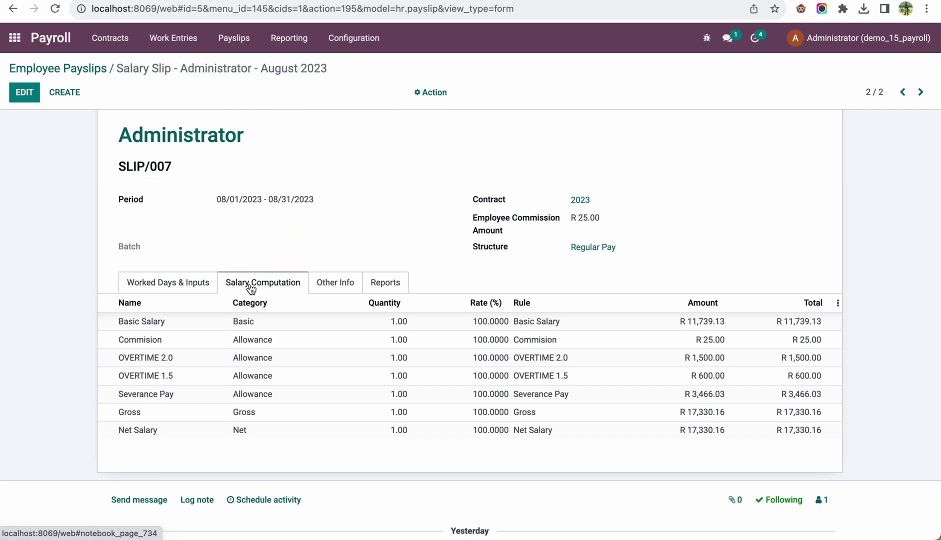